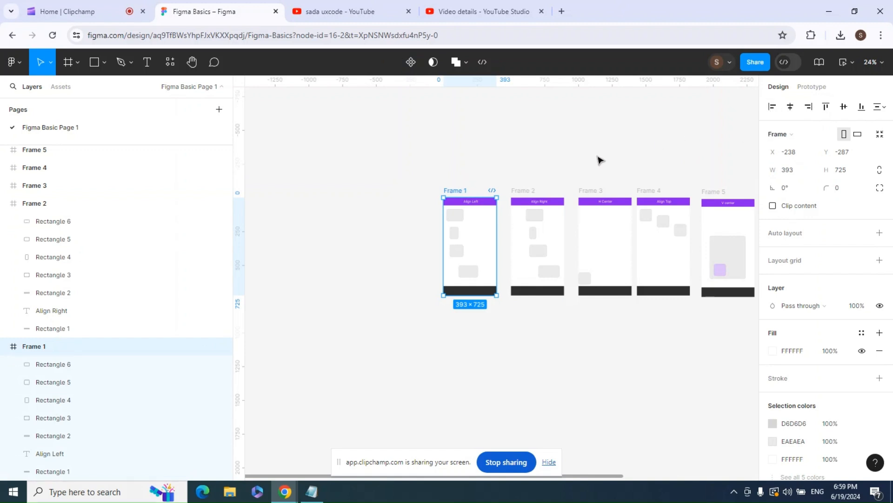
left_click(559, 165)
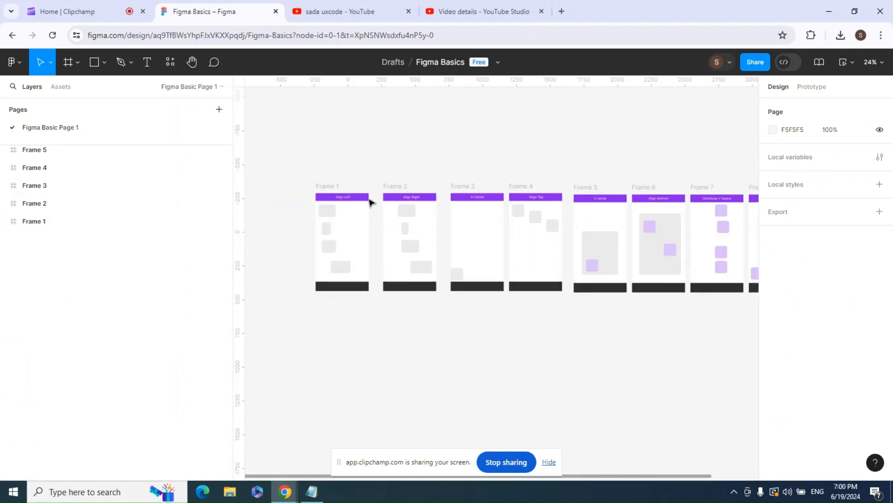
left_click(330, 185)
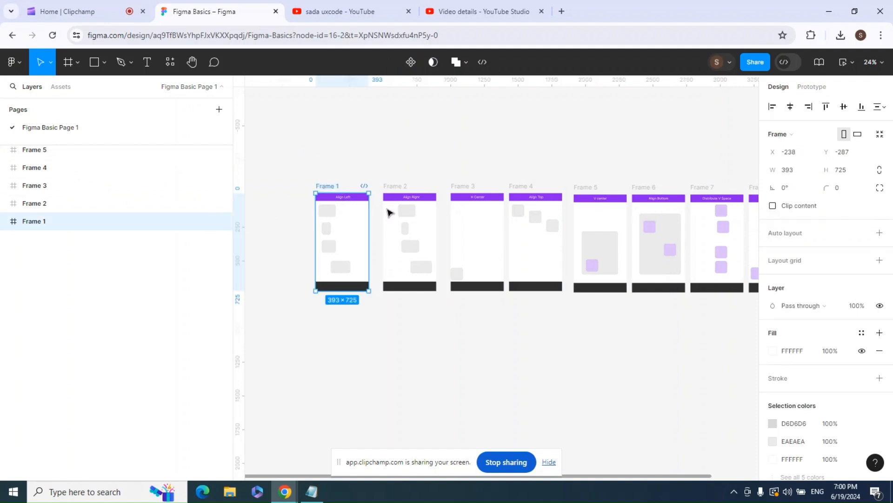
left_click(331, 165)
left_click(333, 185)
left_click(365, 149)
left_click(333, 185)
left_click(341, 177)
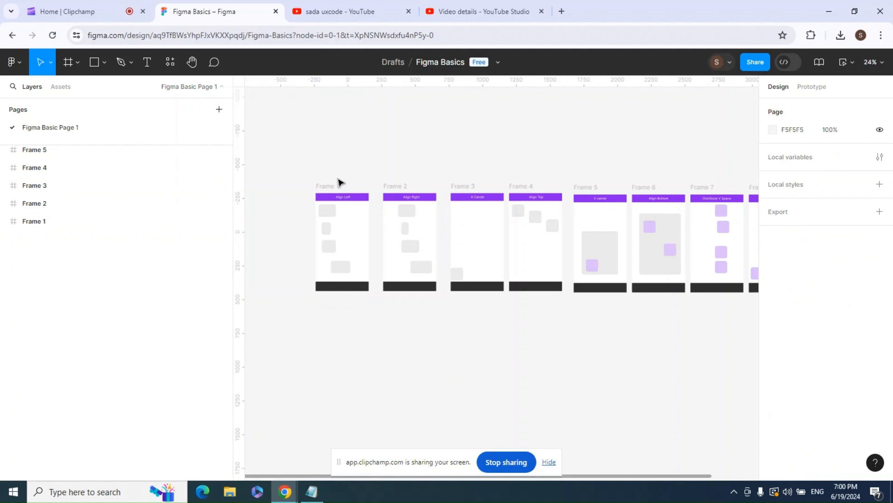
left_click(336, 186)
left_click(343, 149)
left_click(333, 187)
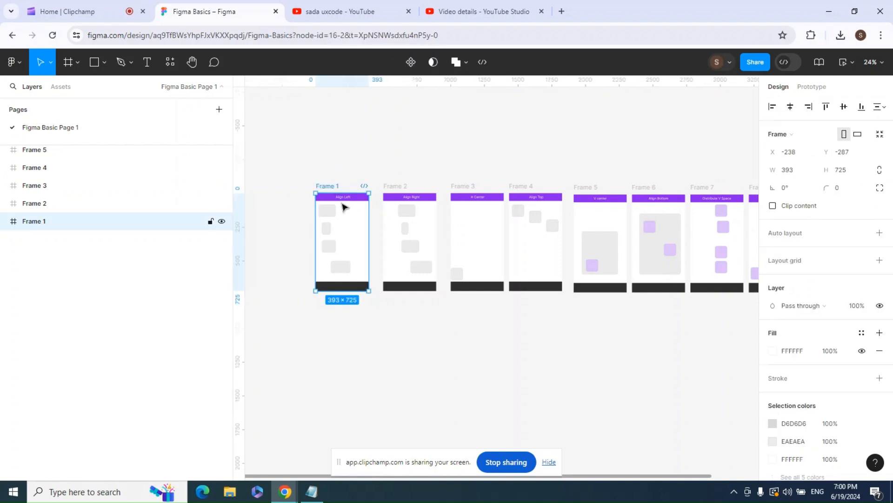
- Align the four gray rectangles in the Align Left frame to their left edge
key("shift+2")
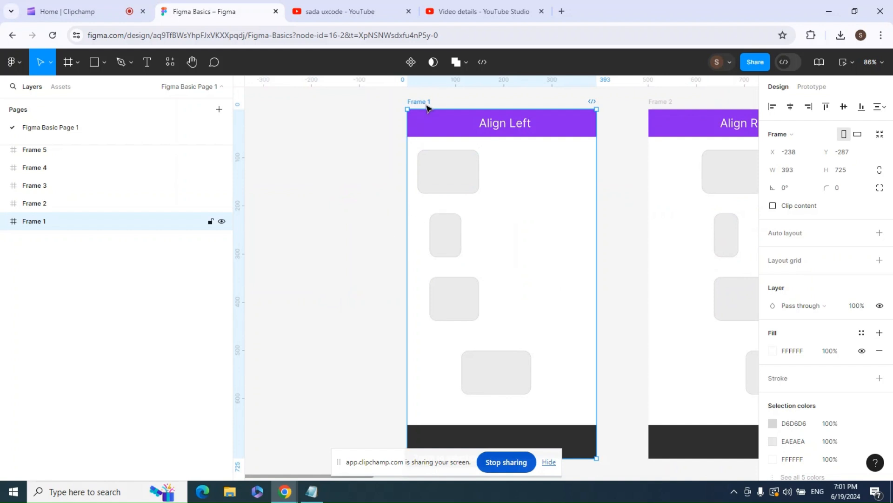
left_click(370, 143)
left_click(419, 101)
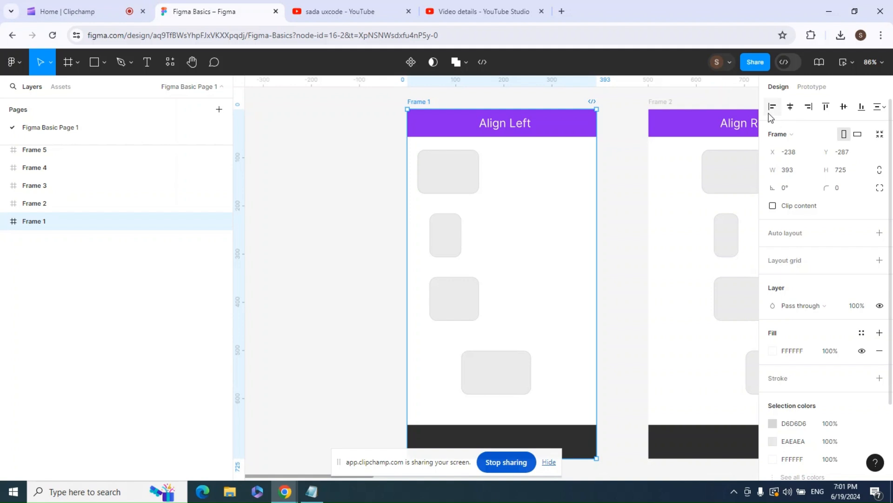
left_click(464, 178)
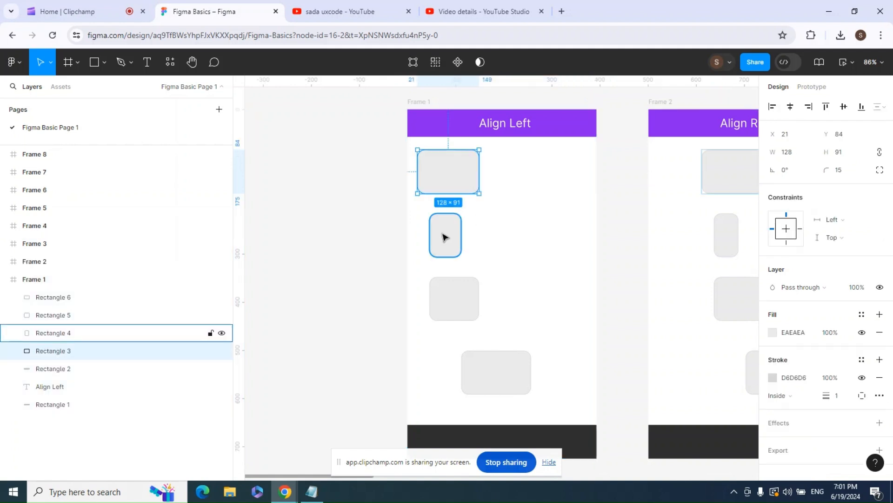
left_click(445, 234, "shift")
left_click(454, 294, "shift")
left_click(489, 357, "shift")
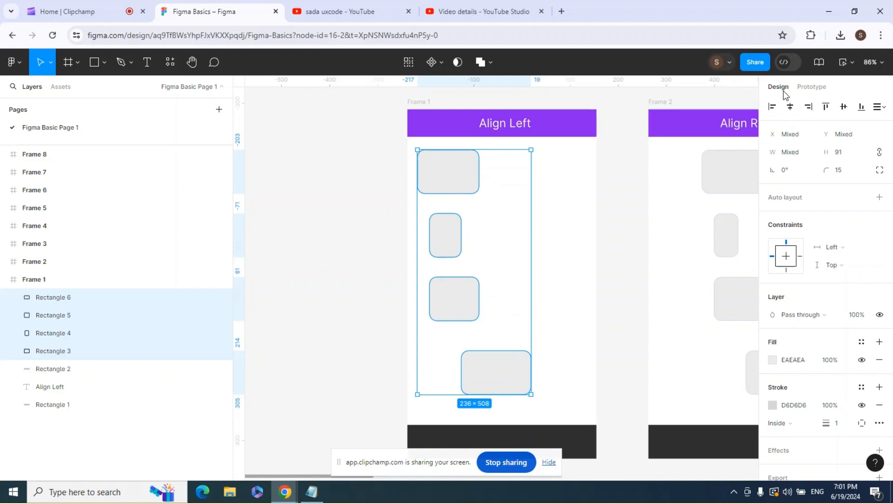
left_click(772, 108)
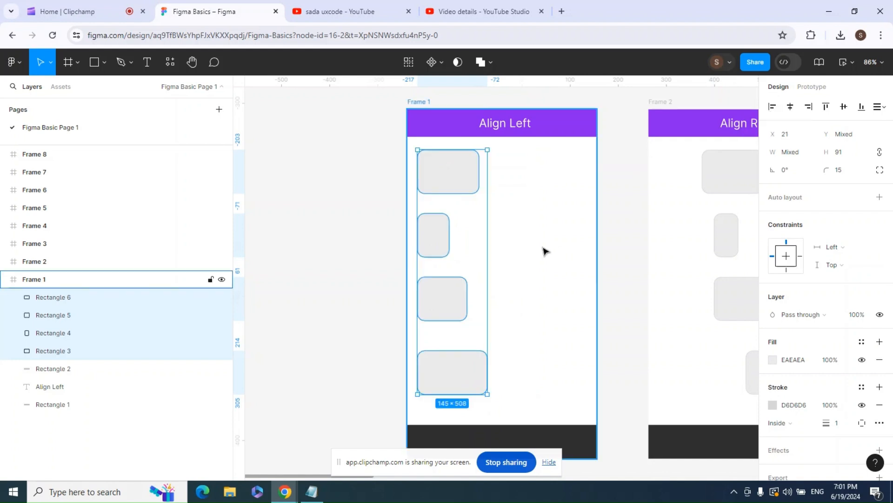
key("ctrl+z")
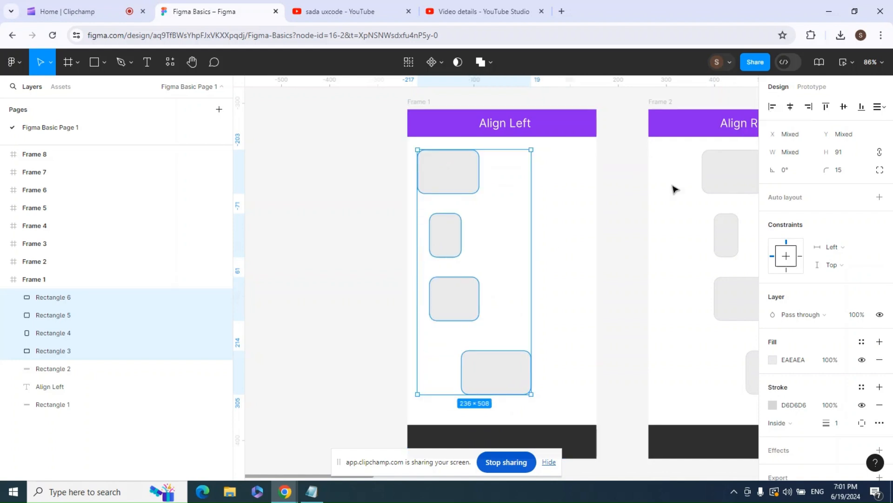
left_click(771, 108)
left_click(373, 217)
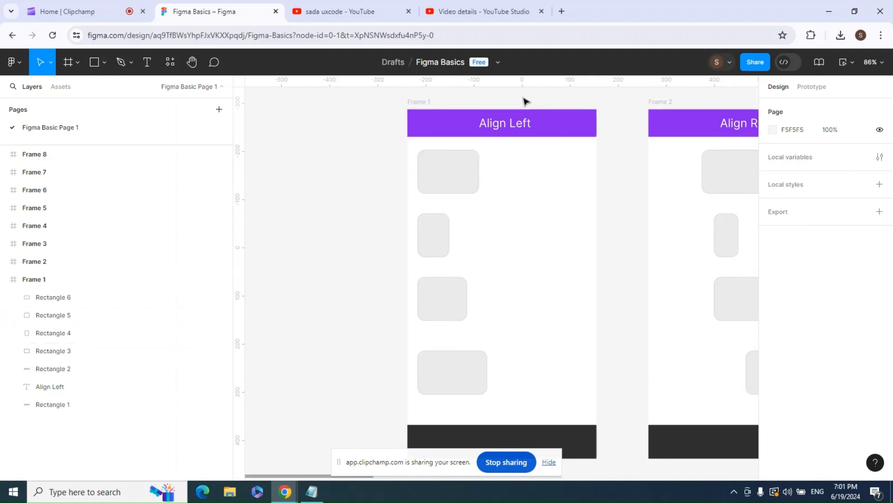
- Align the four gray rectangles in the Align Right frame to their right edge
left_click_drag(668, 175, 356, 180)
left_click(405, 115)
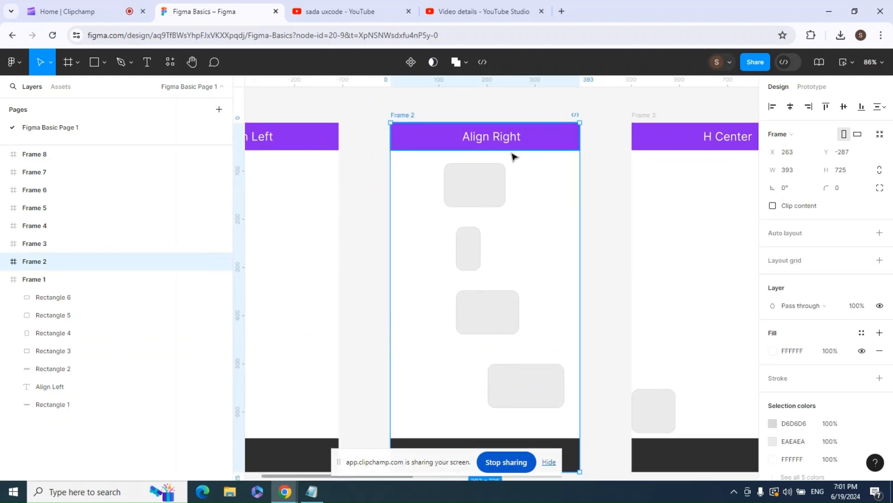
double_click(488, 190)
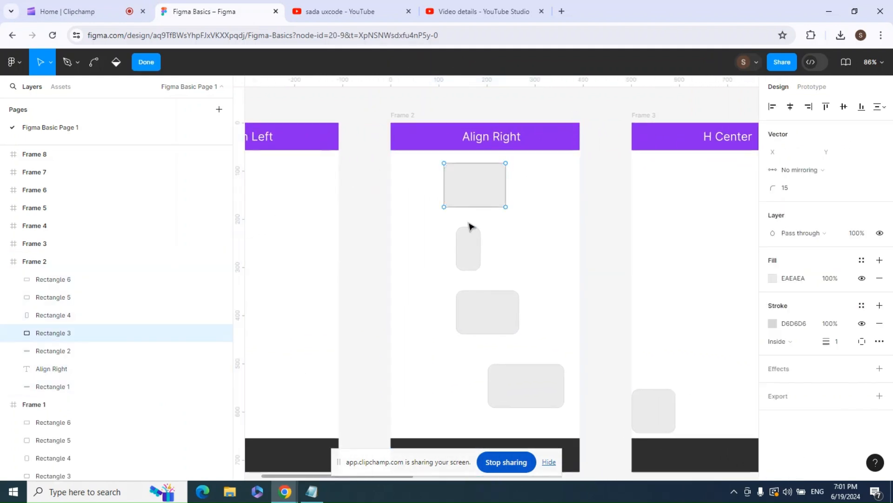
key("Escape")
left_click(365, 211)
left_click(467, 191)
left_click(463, 262, "shift")
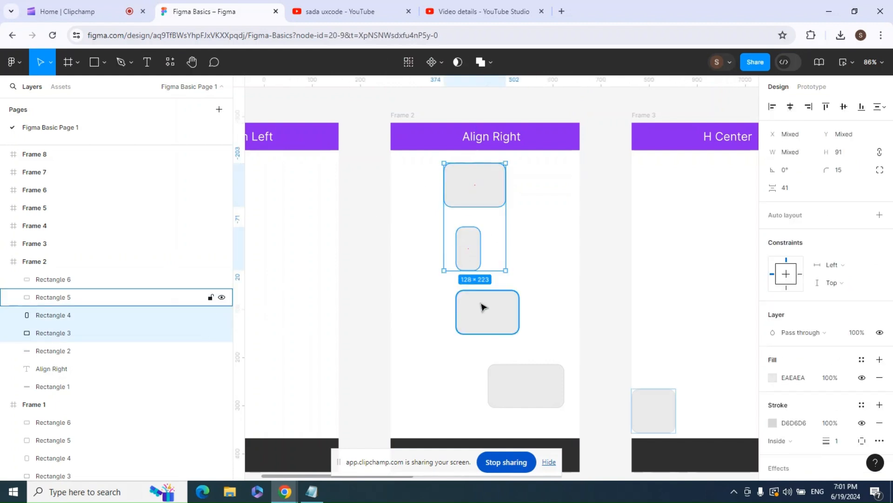
left_click(487, 311, "shift")
left_click(531, 377, "shift")
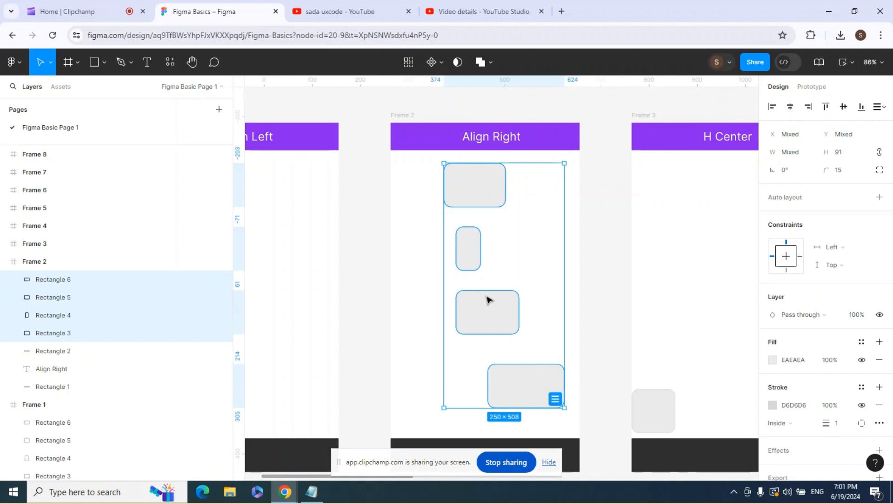
left_click(812, 108)
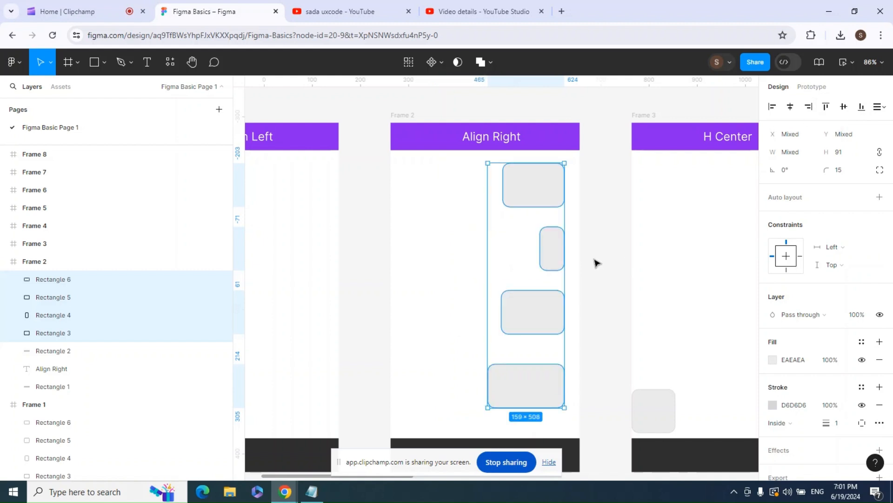
left_click(615, 338)
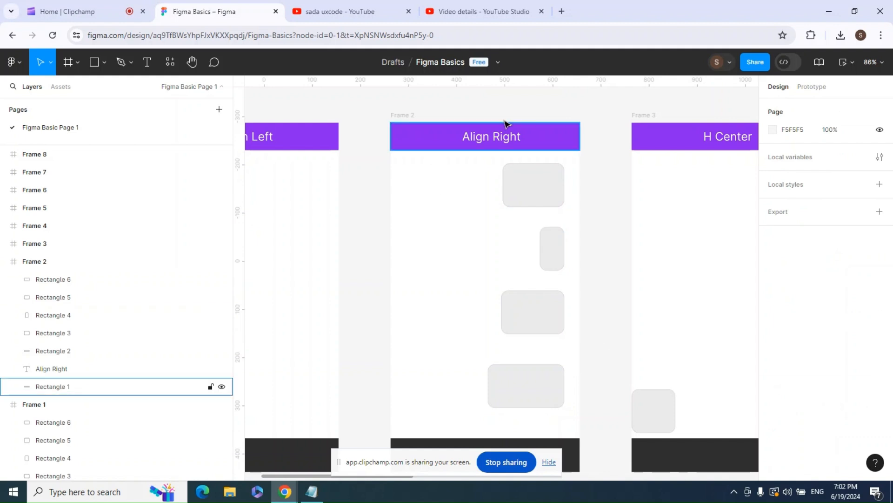
- Center the gray square horizontally within the H Center frame
left_click_drag(665, 178, 420, 182)
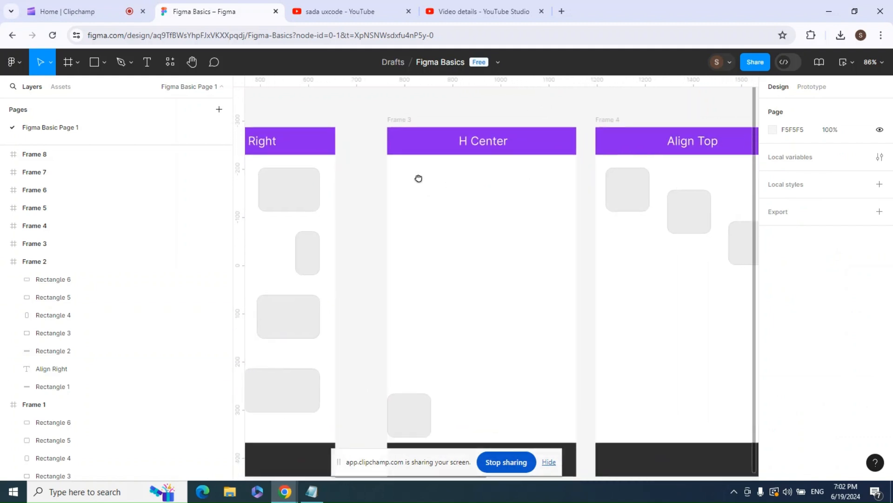
left_click(403, 113)
left_click(403, 113)
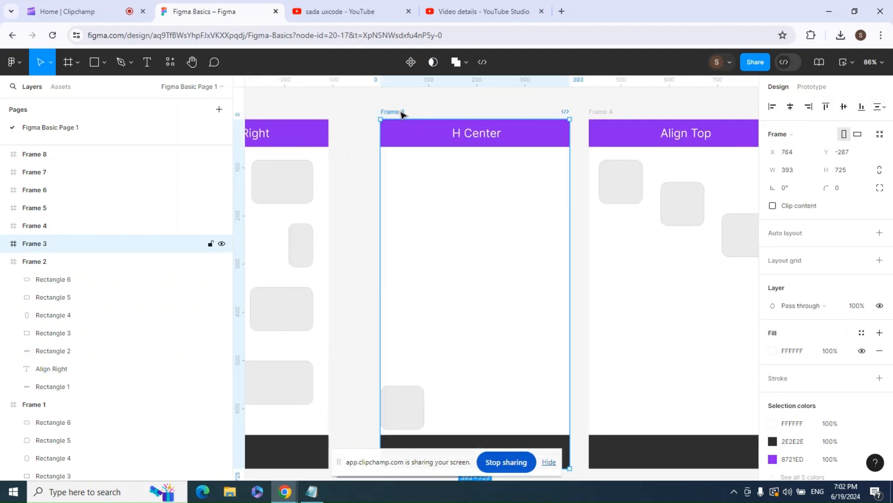
left_click(365, 414)
left_click(408, 400)
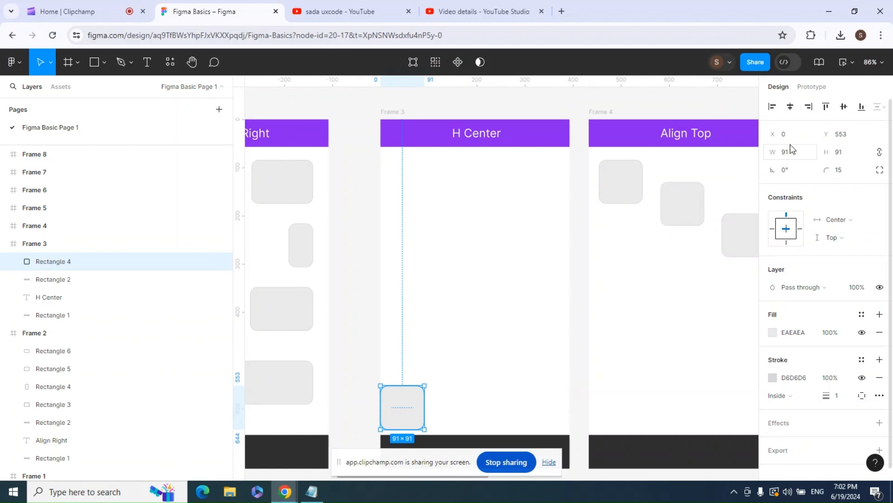
left_click(790, 108)
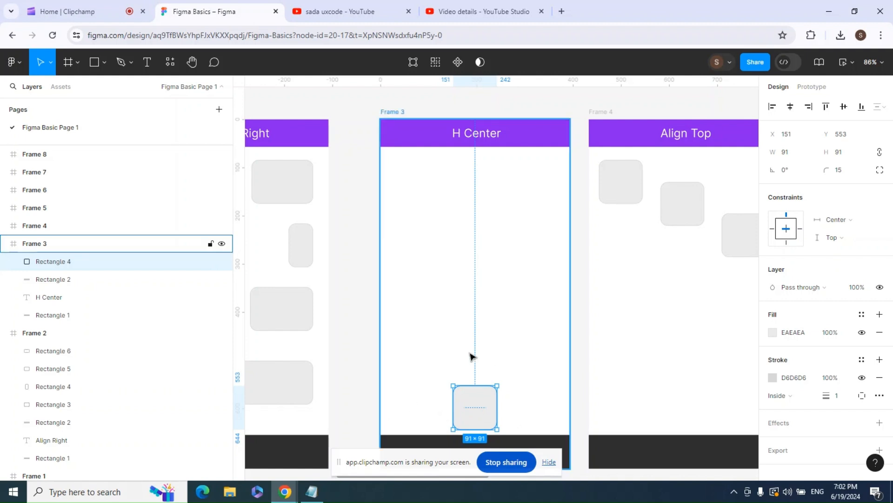
key("ctrl+z")
left_click(359, 399)
left_click(399, 399)
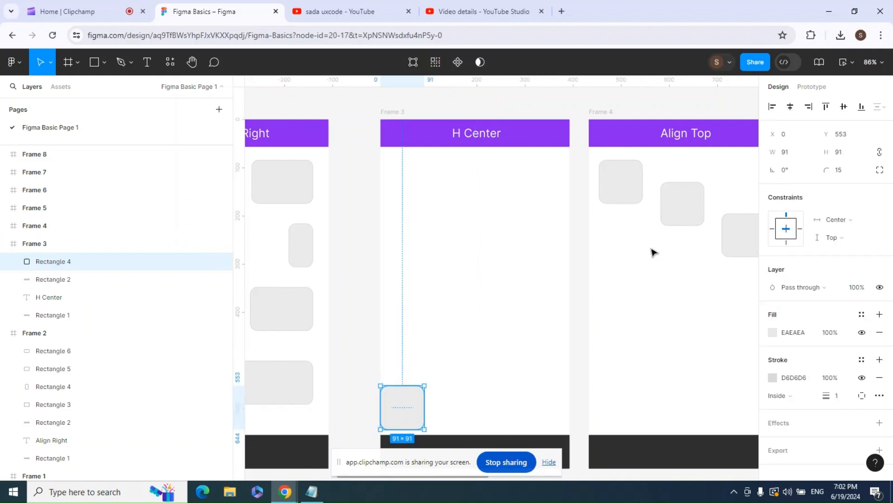
left_click(790, 108)
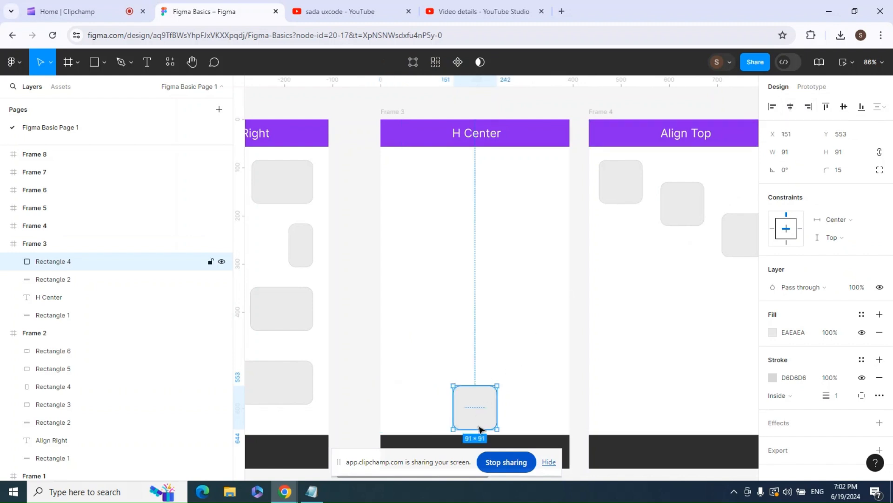
left_click(356, 403)
left_click(468, 403)
left_click(581, 358)
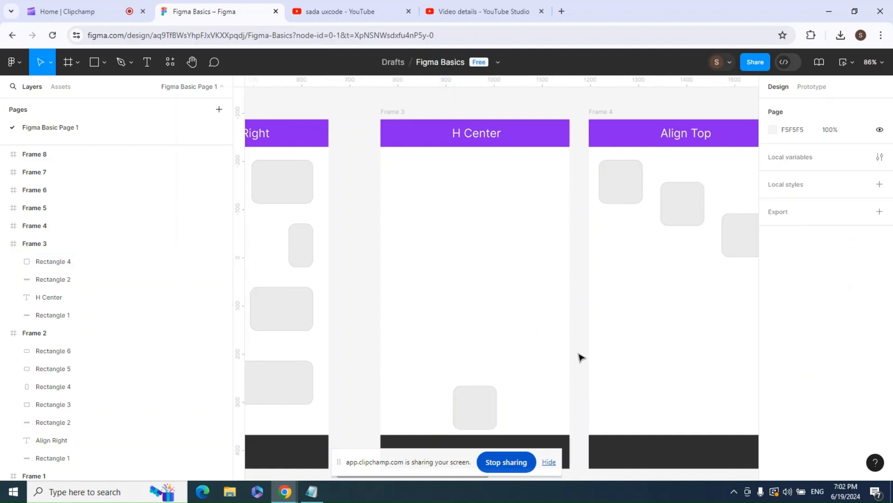
- Align the three gray squares in the Align Top frame to their top edge
left_click(605, 114)
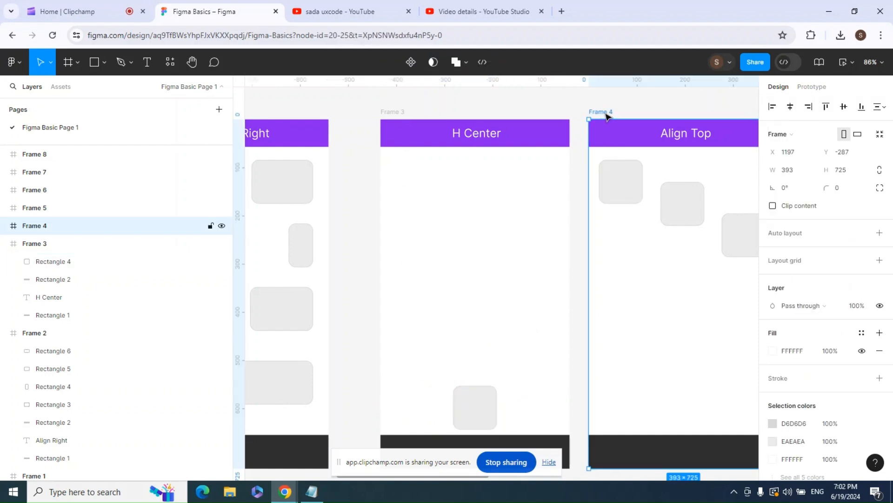
left_click_drag(704, 283, 475, 285)
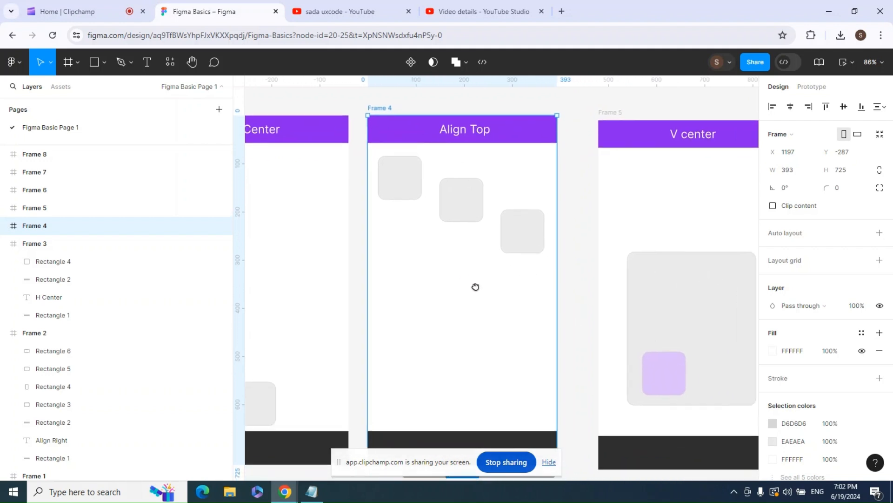
left_click(410, 188)
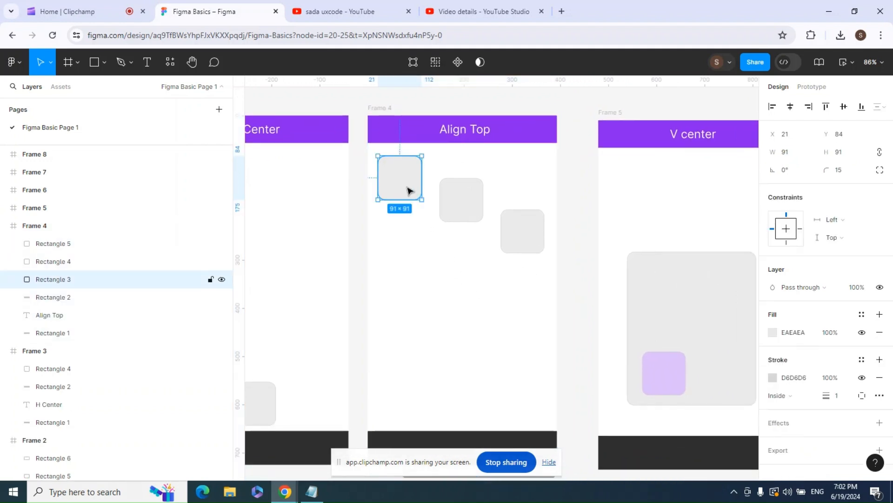
left_click(472, 212, "shift")
left_click(517, 233, "shift")
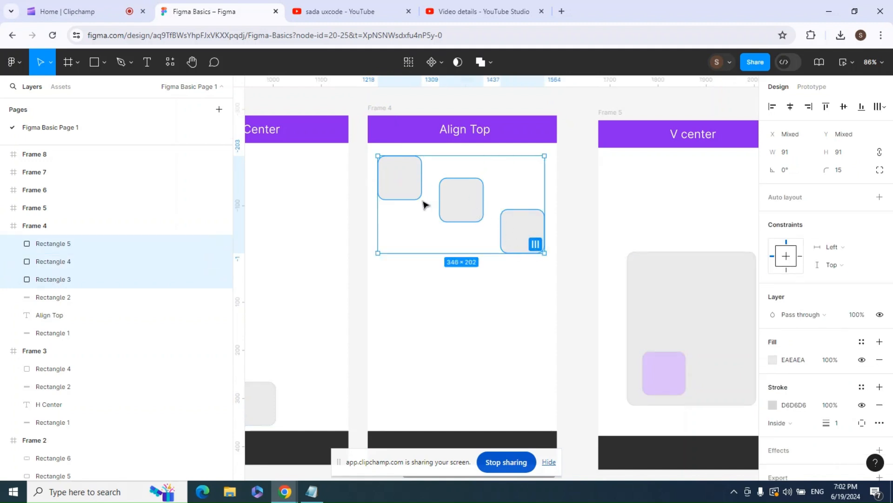
left_click(826, 108)
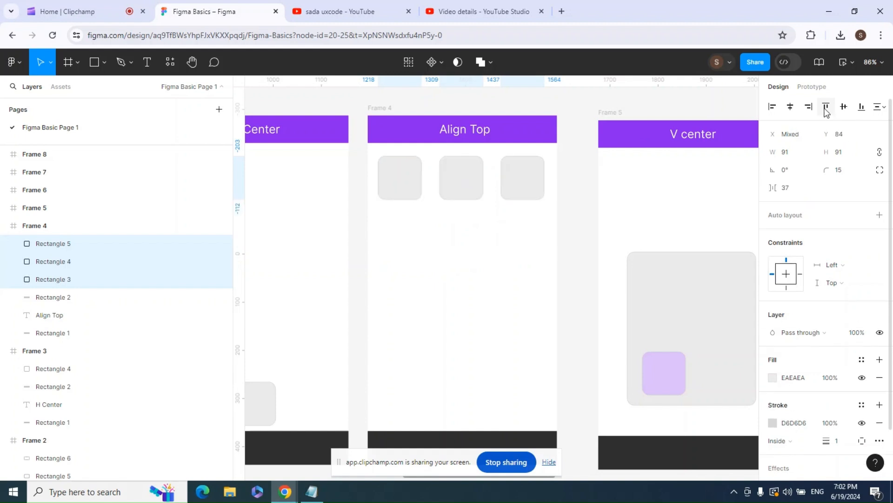
key("ctrl+z")
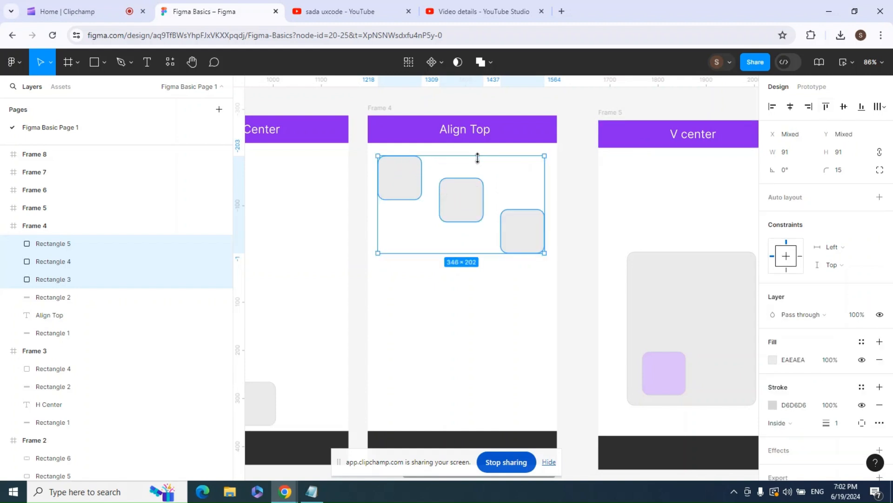
left_click(826, 108)
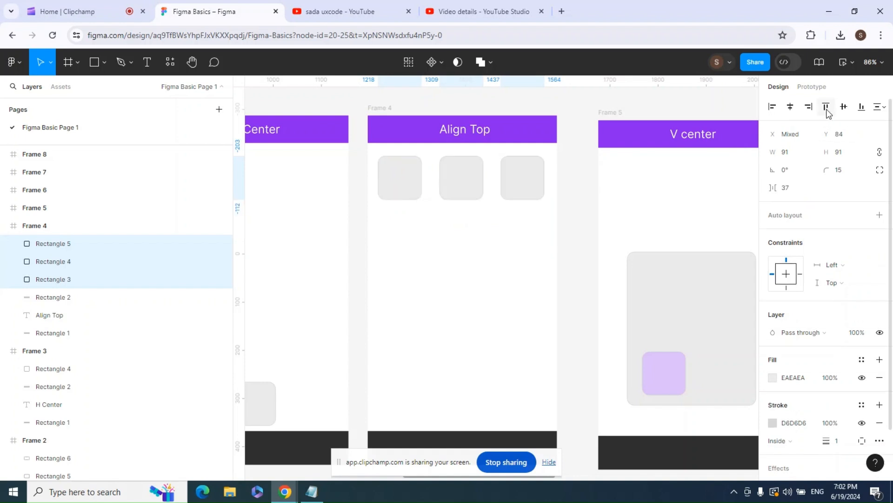
left_click(587, 199)
- Center the purple square both vertically and horizontally within the gray rectangle in the V center frame
left_click_drag(682, 209, 489, 208)
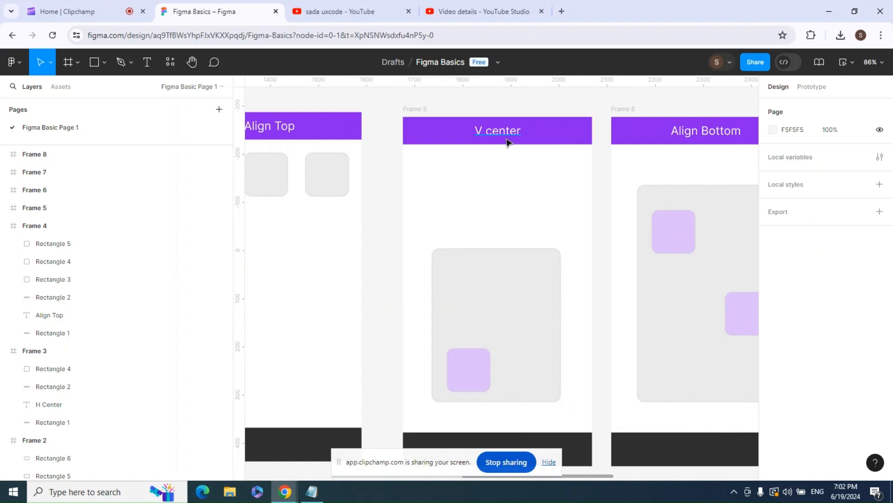
left_click(421, 109)
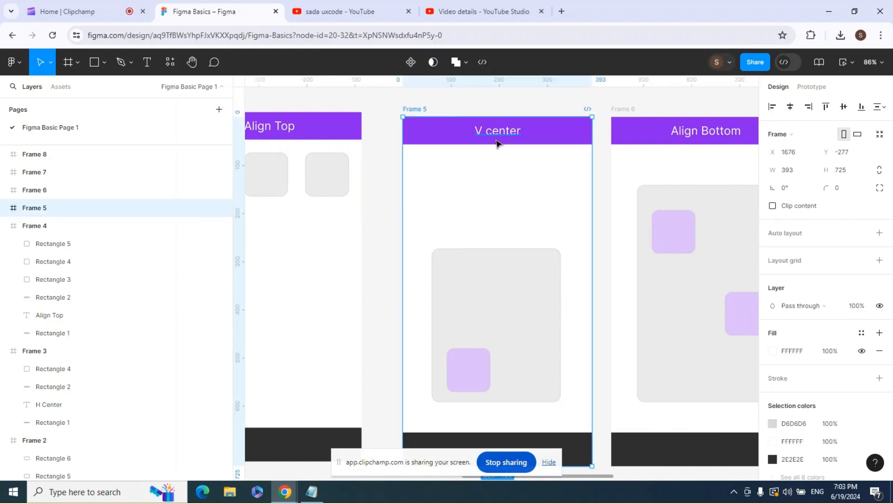
left_click(395, 170)
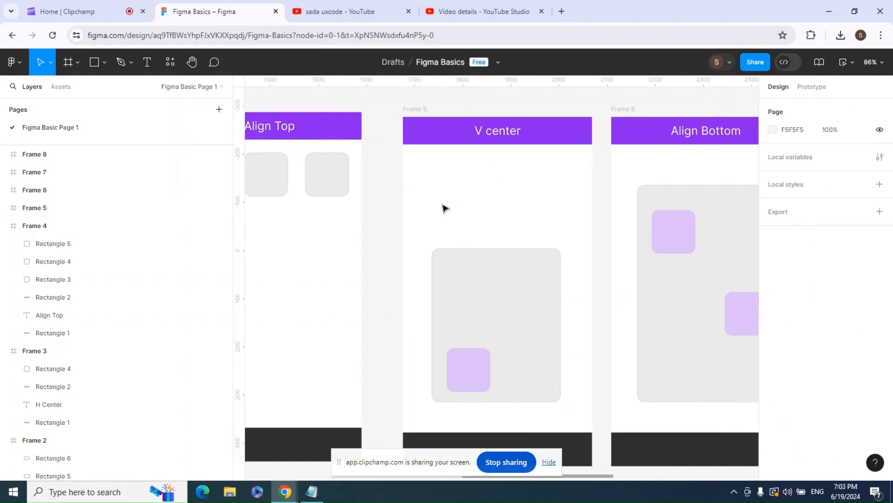
left_click(449, 263)
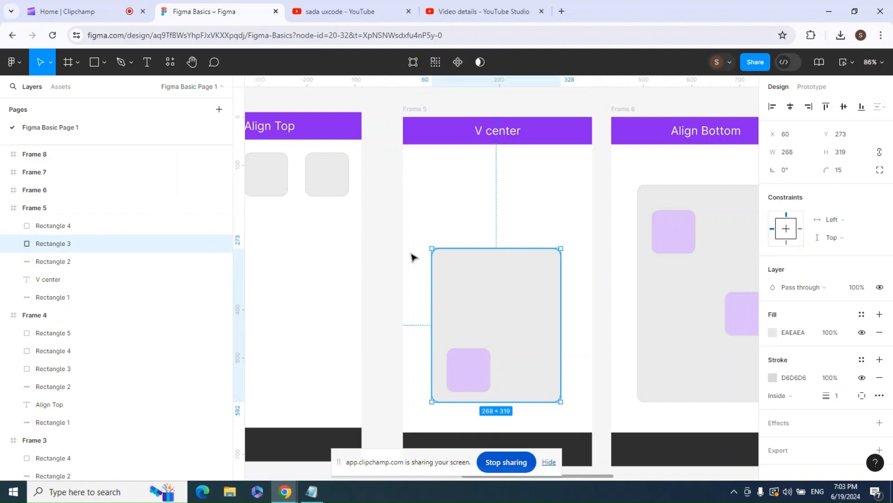
left_click(393, 262)
left_click(474, 285)
left_click(471, 365, "shift")
left_click(479, 369)
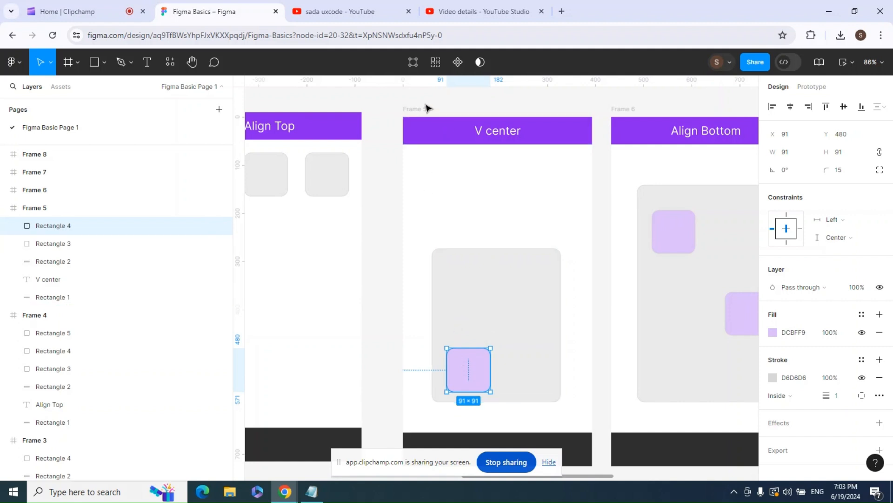
left_click(494, 308)
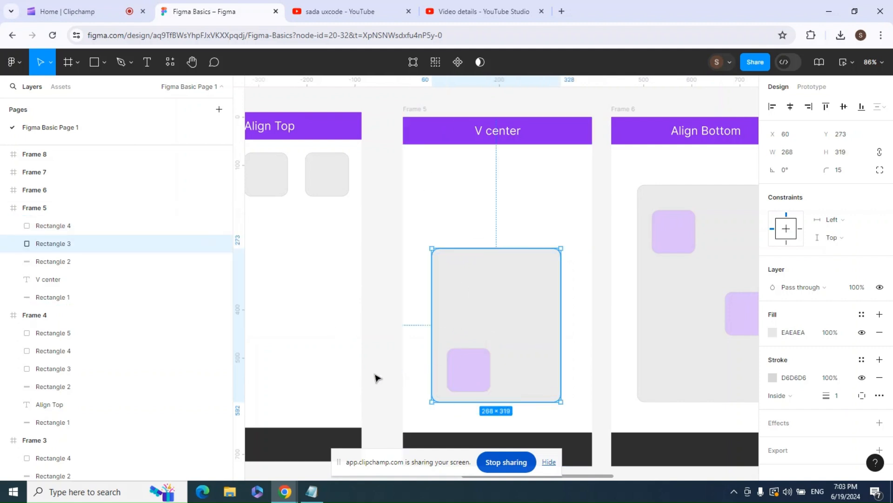
left_click(389, 370)
left_click(488, 305)
left_click(471, 366, "shift")
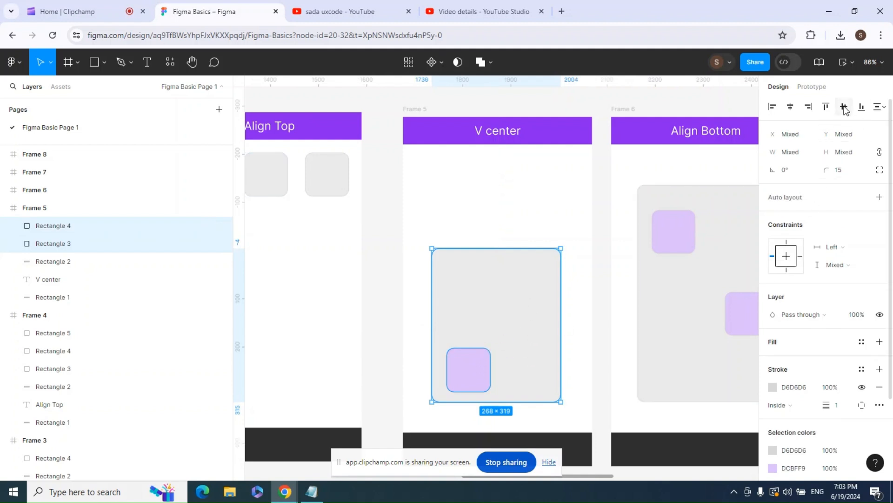
left_click(845, 107)
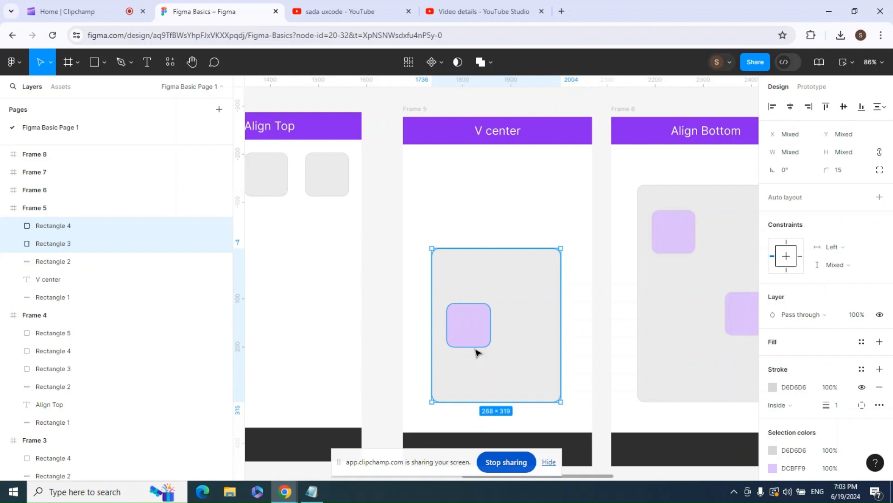
left_click(790, 108)
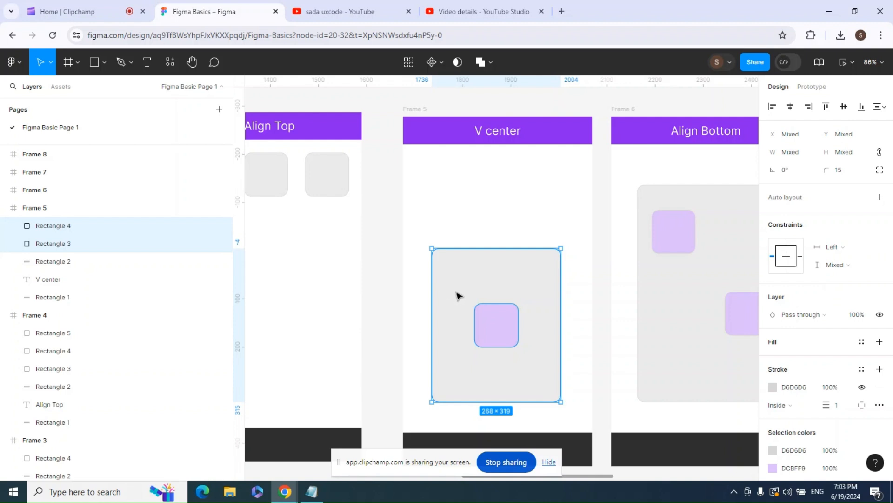
left_click(608, 333)
- Try aligning the two purple squares in the Align Bottom frame to their bottom edge, then undo it
left_click(633, 113)
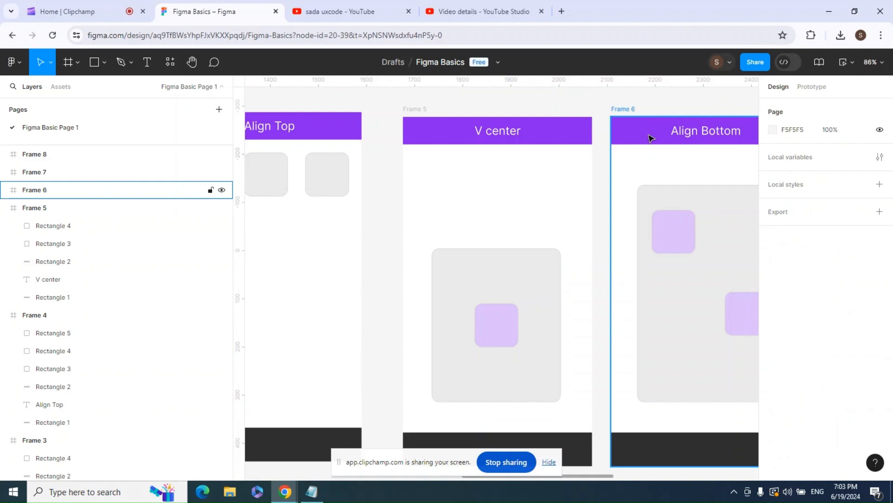
left_click_drag(704, 178, 508, 180)
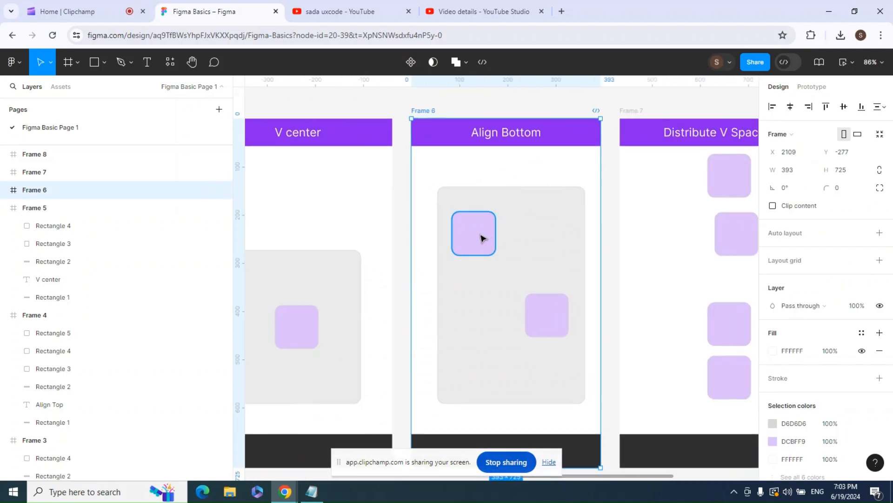
left_click(531, 218)
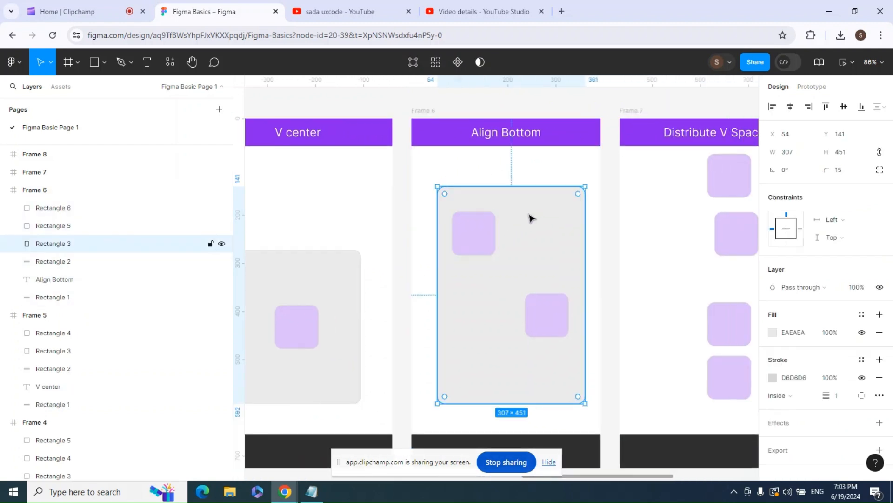
left_click(611, 241)
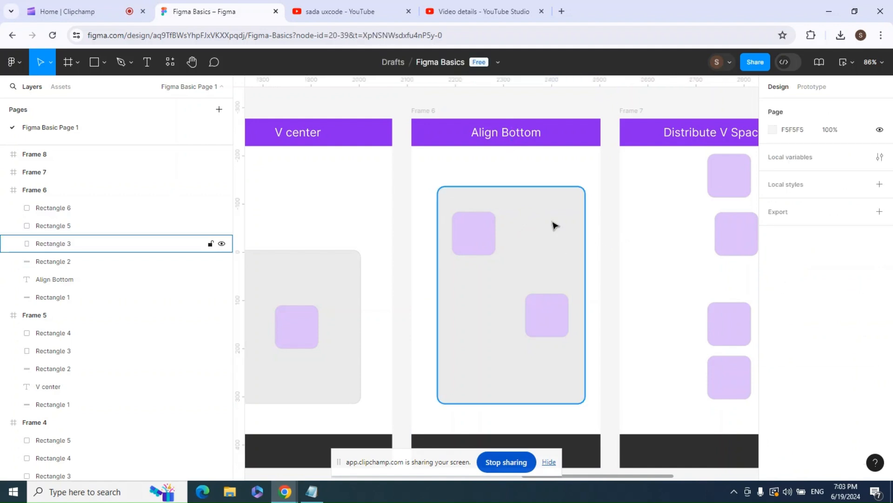
left_click(551, 226)
left_click(475, 236, "shift")
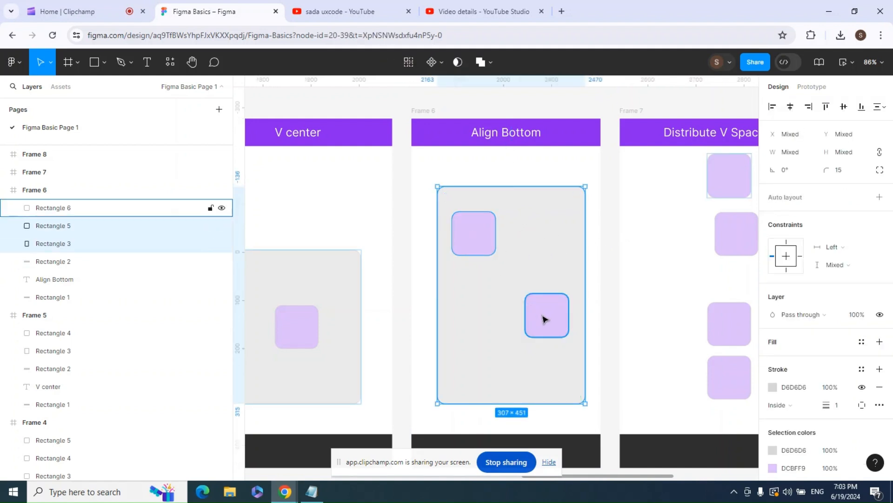
left_click(542, 315, "shift")
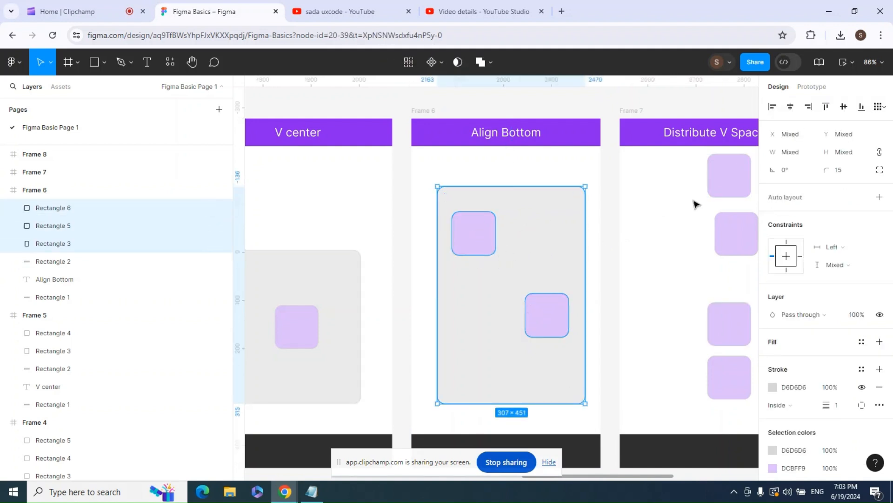
left_click(861, 110)
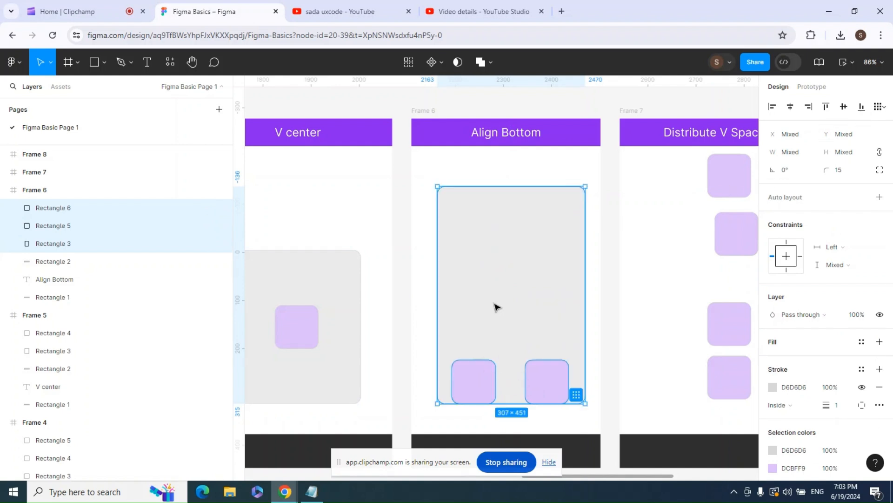
key("ctrl+z")
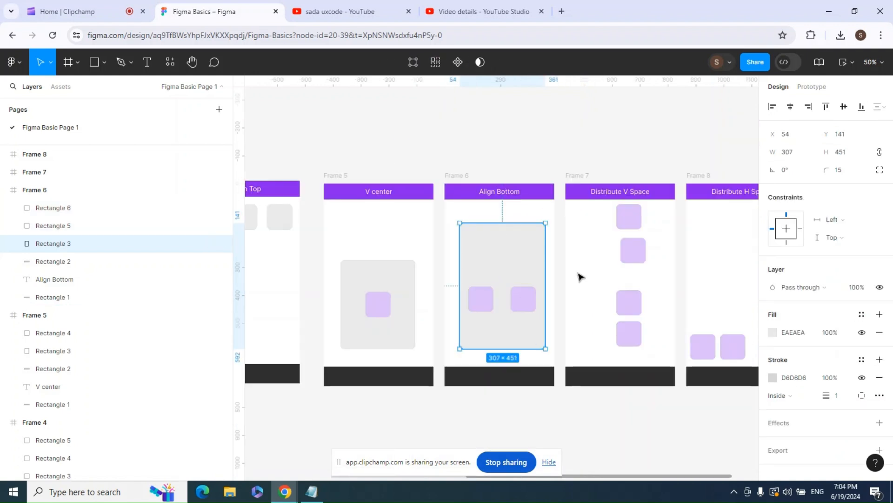
- Distribute the vertical spacing of the four purple squares in the Distribute V Space frame evenly
left_click_drag(600, 253, 482, 252)
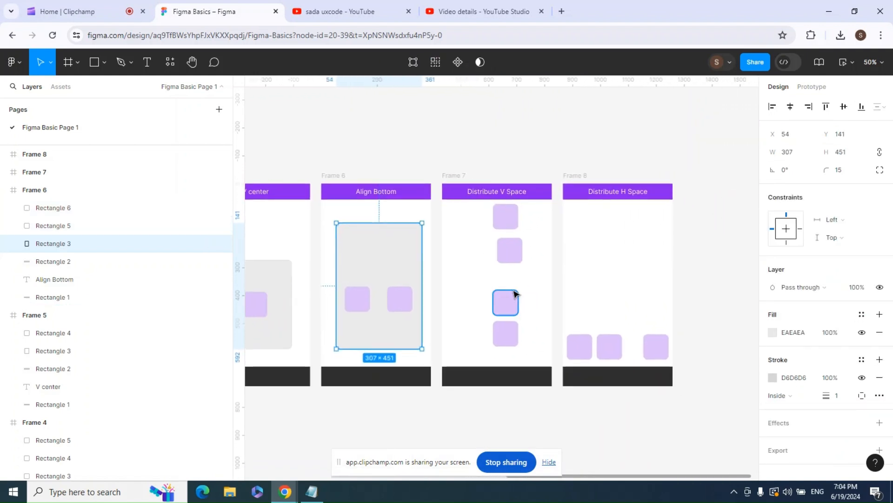
key("shift+0")
key("minus")
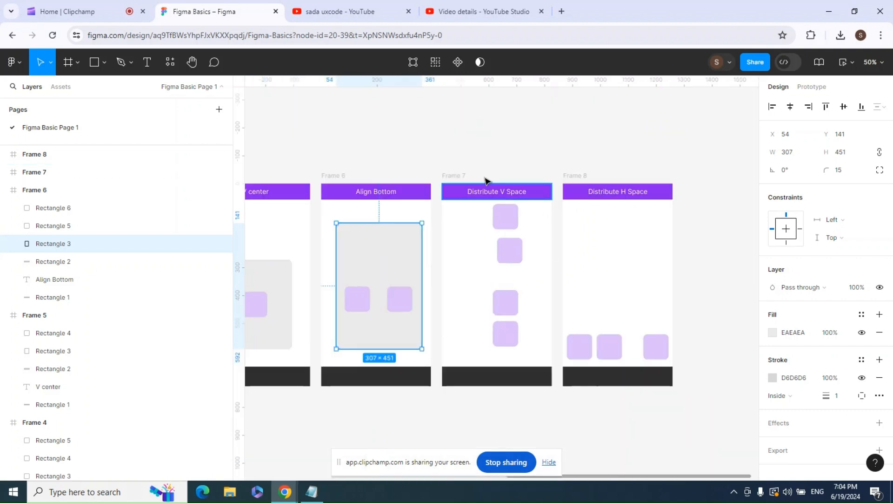
left_click(462, 175)
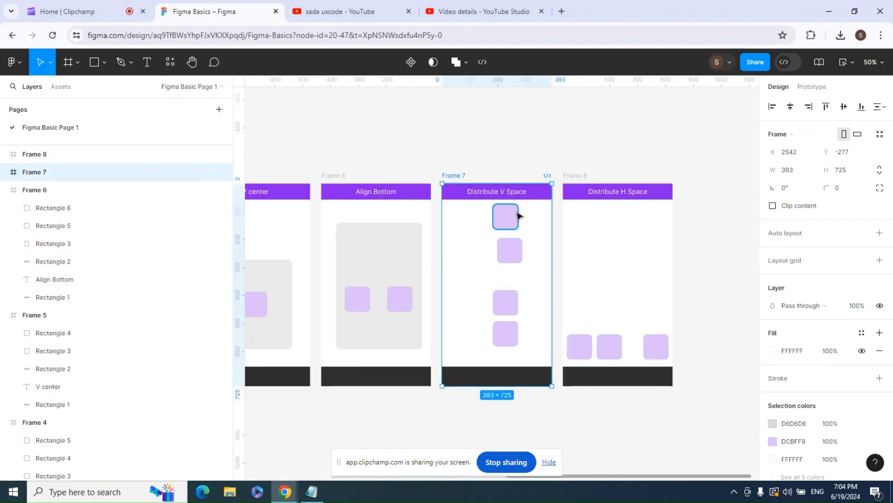
left_click(512, 215)
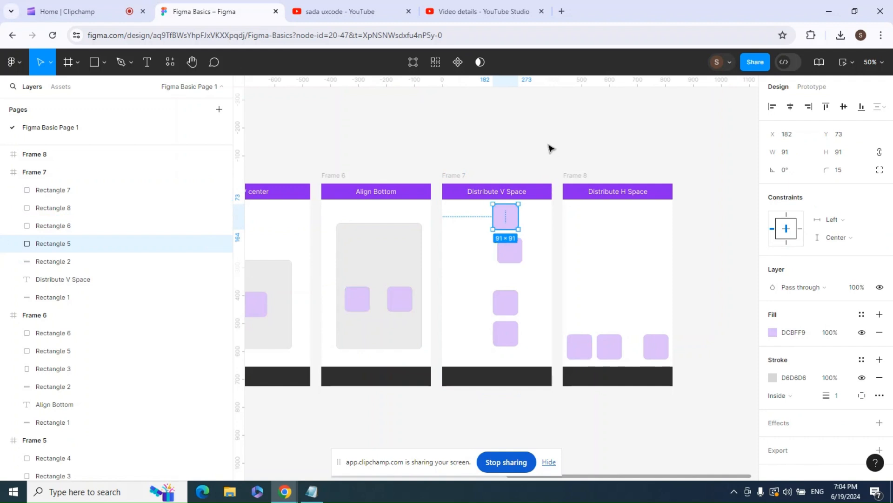
left_click(551, 146)
left_click(461, 175)
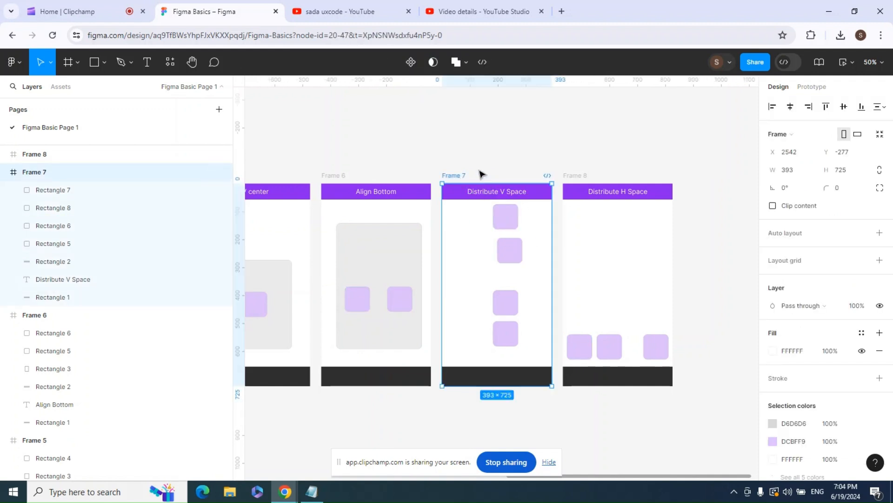
key("shift+2")
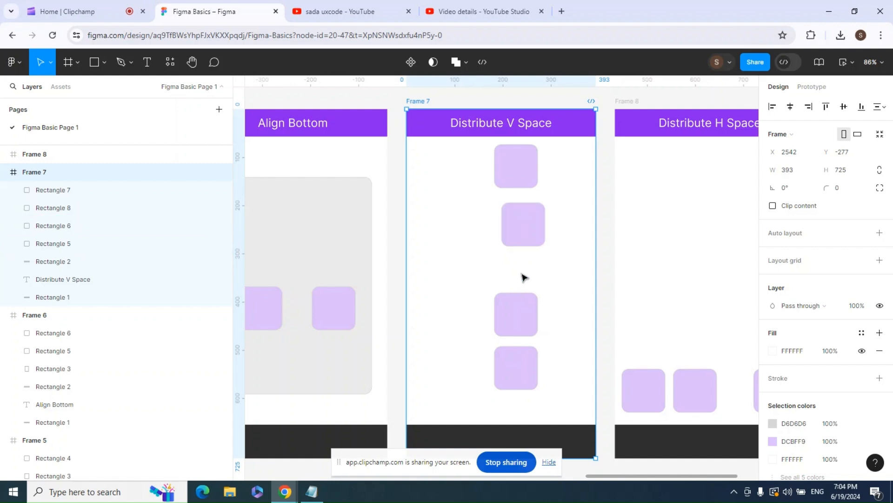
left_click(515, 178)
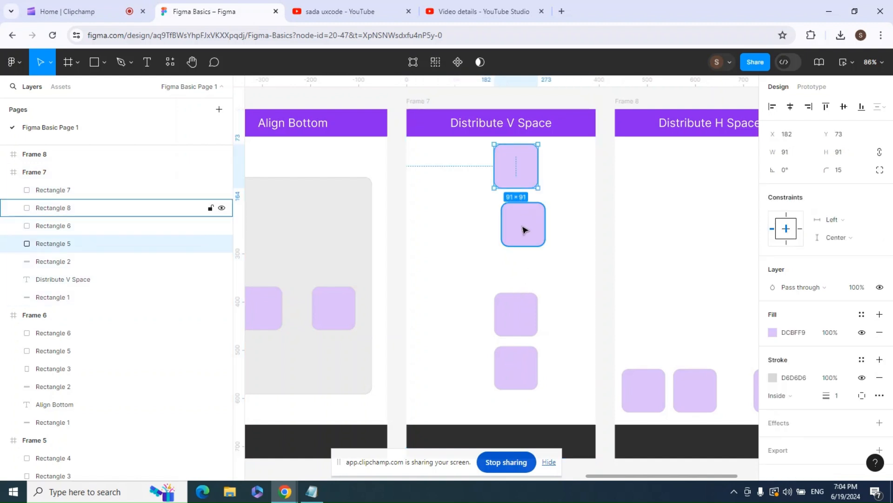
left_click(523, 229, "shift")
left_click(516, 314, "shift")
left_click(515, 363, "shift")
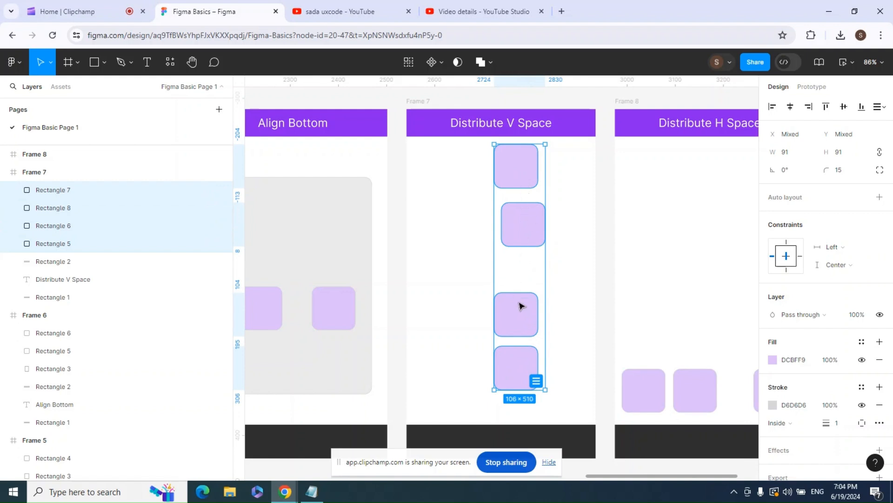
left_click(884, 109)
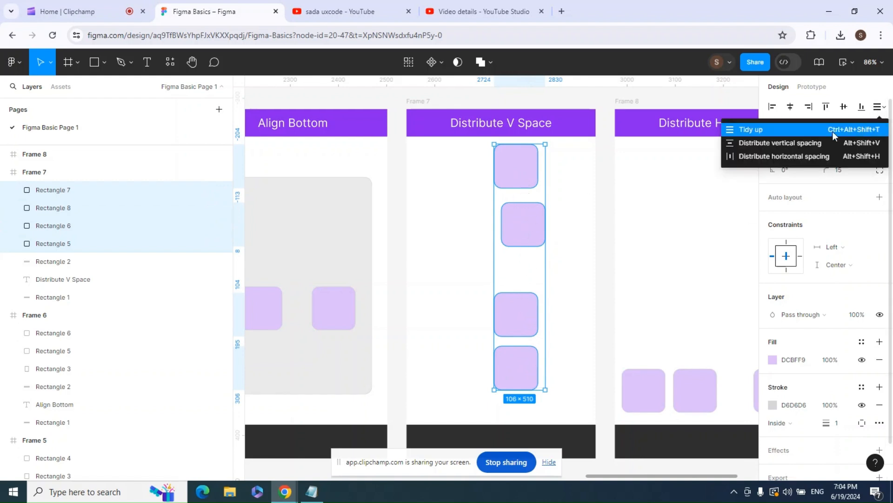
left_click(787, 142)
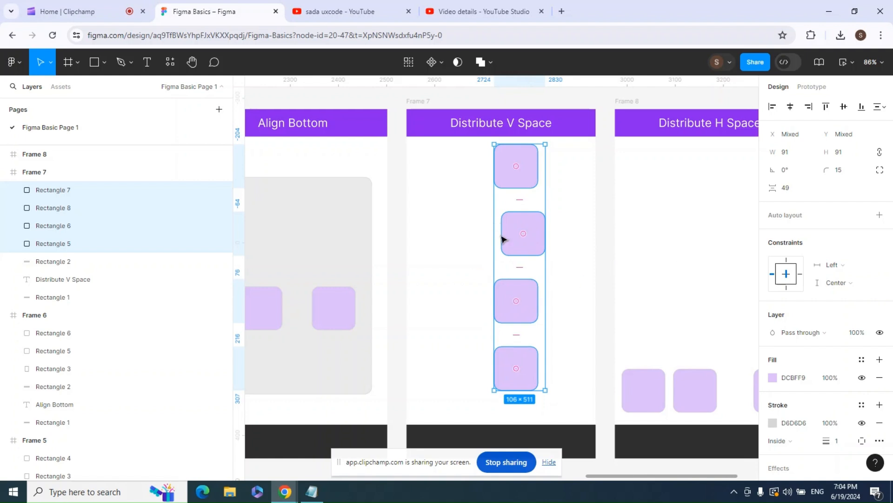
- Align the four purple squares in the Distribute V Space frame to their left edge
left_click(772, 107)
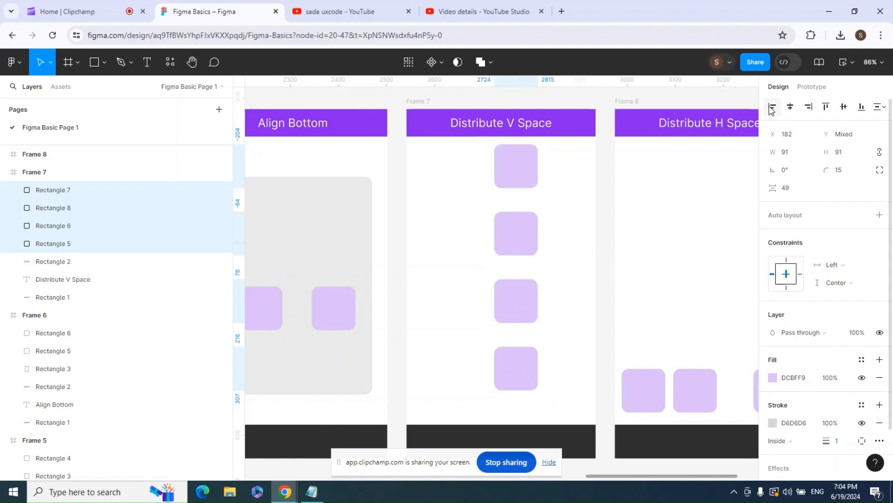
left_click(610, 296)
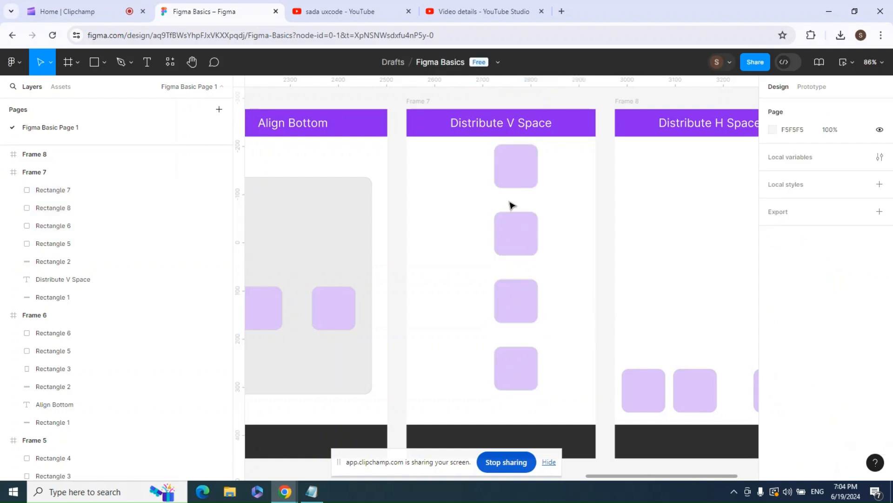
left_click(513, 225)
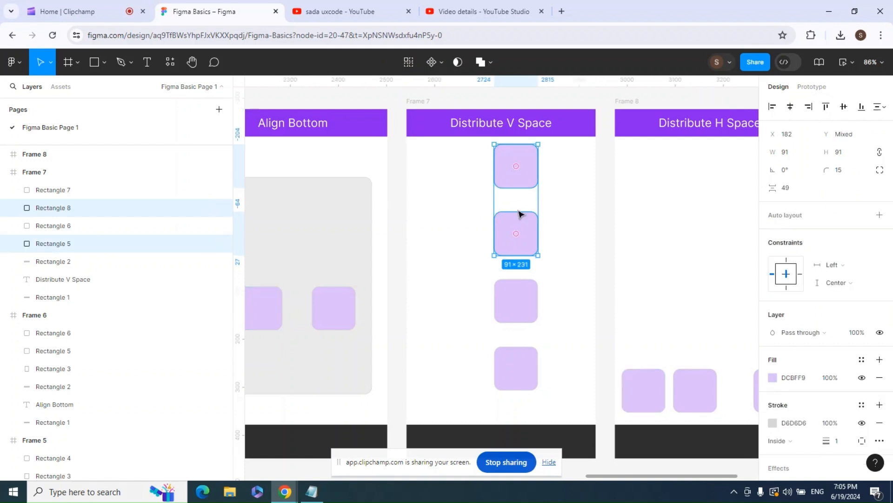
left_click(514, 294)
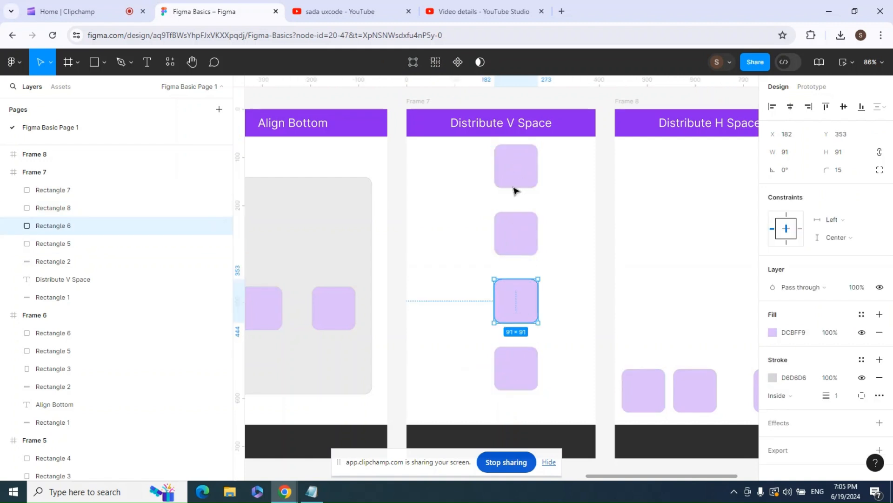
- Select the three purple squares in the Distribute H Space frame and distribute their horizontal spacing evenly
left_click(422, 103)
left_click_drag(643, 172, 448, 187)
left_click(429, 116)
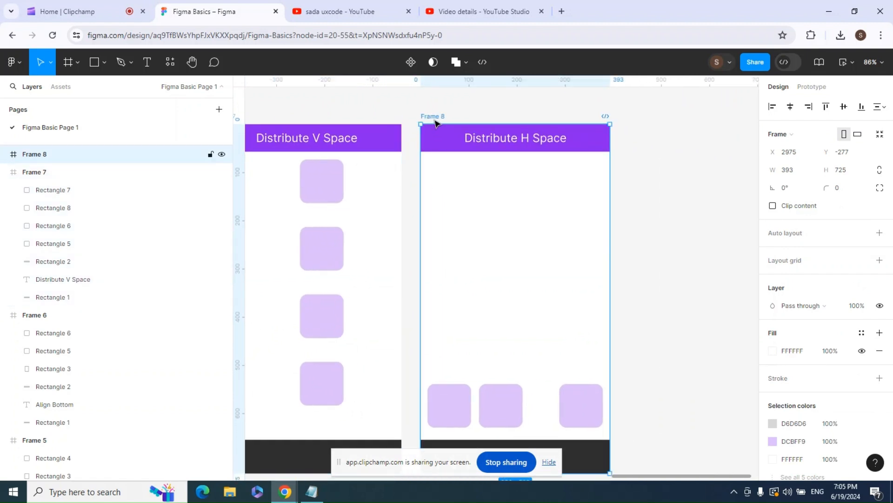
double_click(444, 389)
key("Escape")
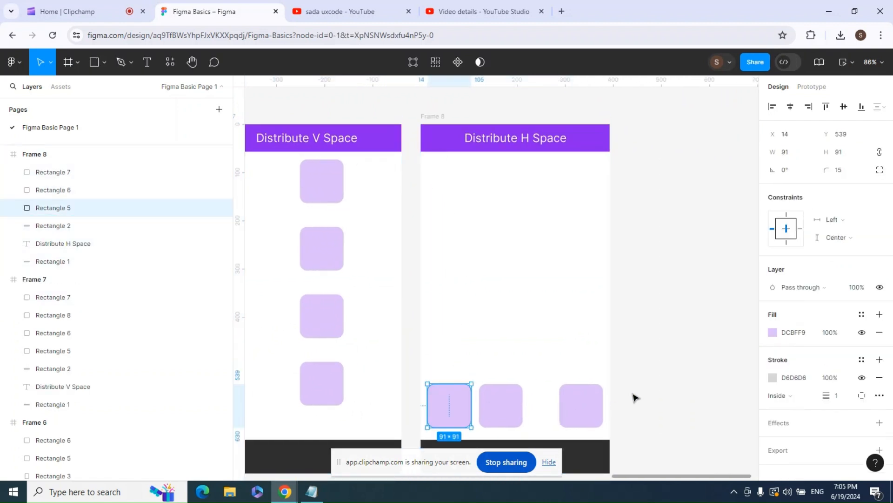
left_click(634, 396)
left_click(574, 408)
left_click(450, 413, "shift")
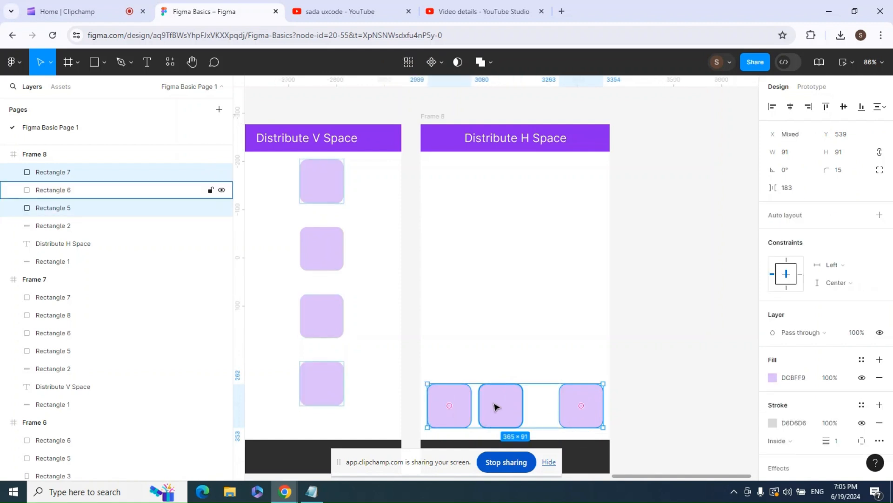
left_click(496, 409, "shift")
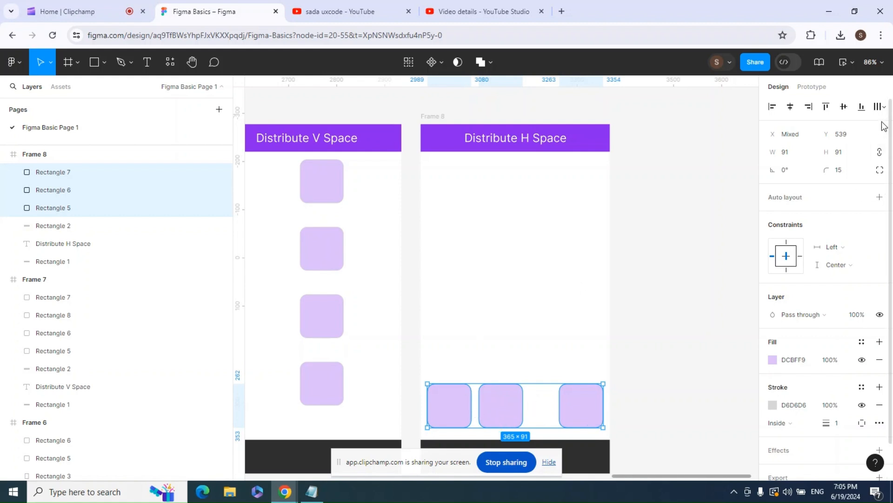
left_click(879, 107)
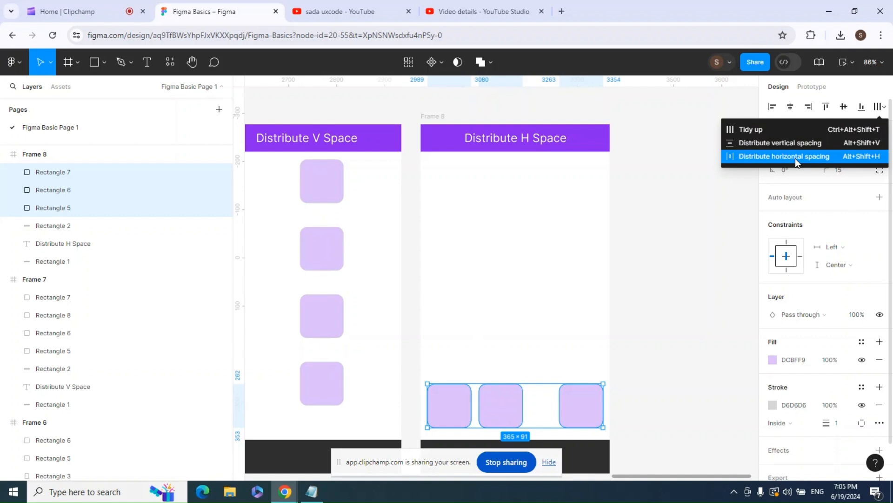
left_click(742, 156)
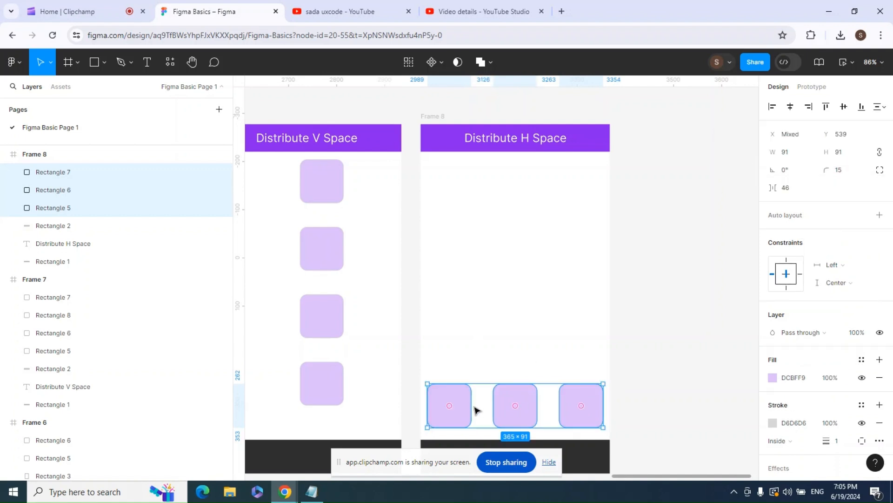
- Zoom out and pan across the canvas to review all the alignment example frames, starting from Frame 1
left_click(653, 354)
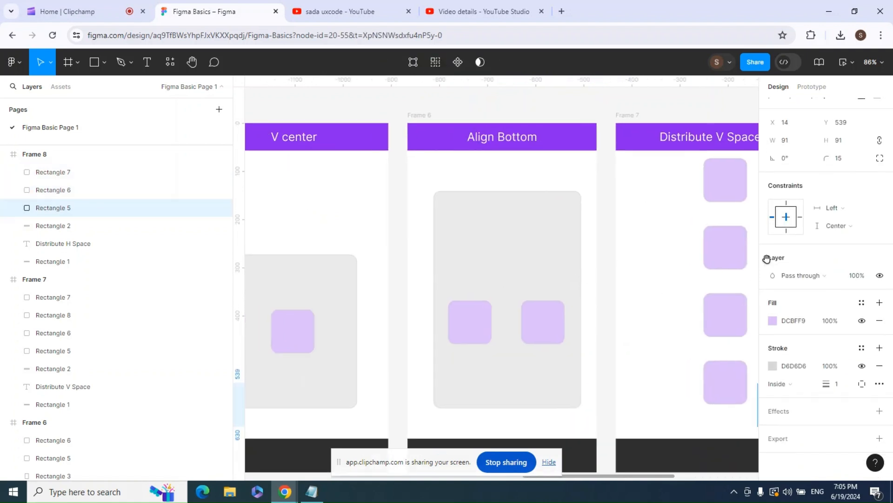
left_click_drag(338, 251, 734, 241)
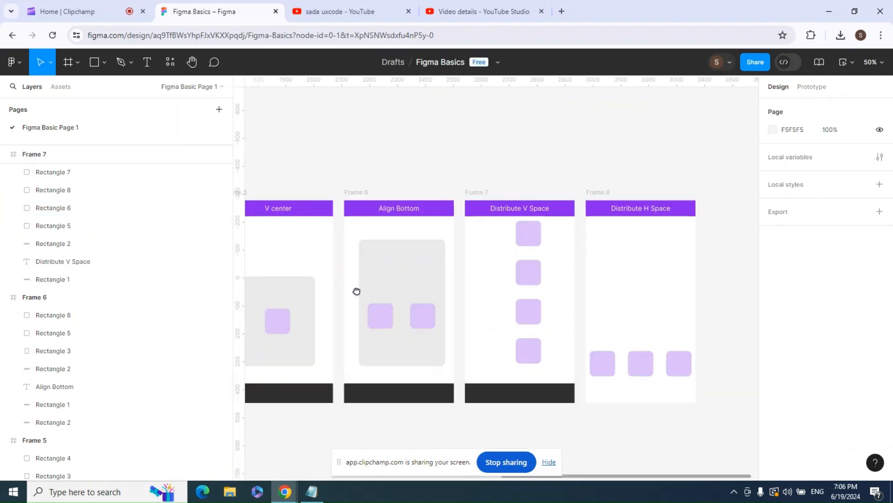
left_click_drag(356, 290, 560, 245)
key("minus")
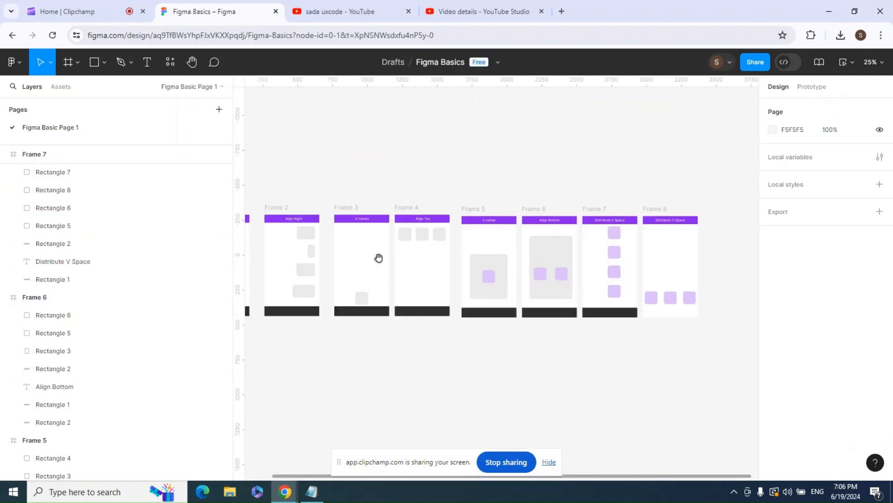
left_click_drag(378, 258, 480, 298)
left_click(313, 245)
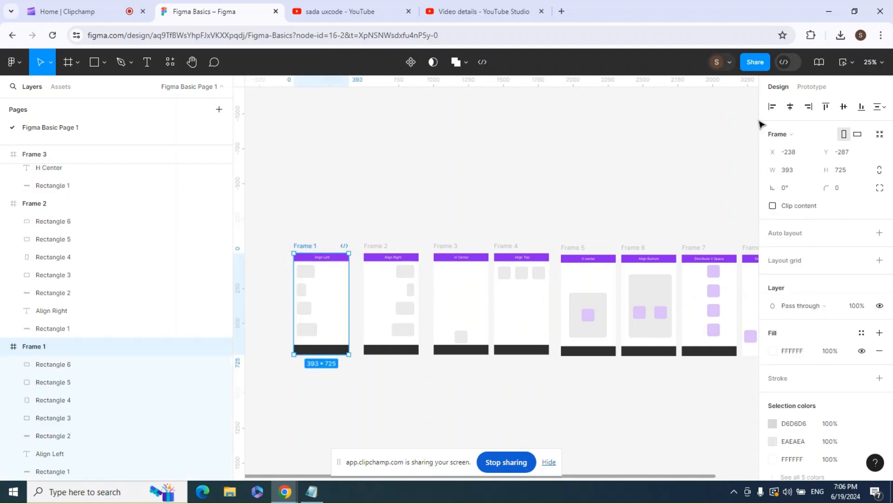
left_click(881, 106)
left_click(534, 192)
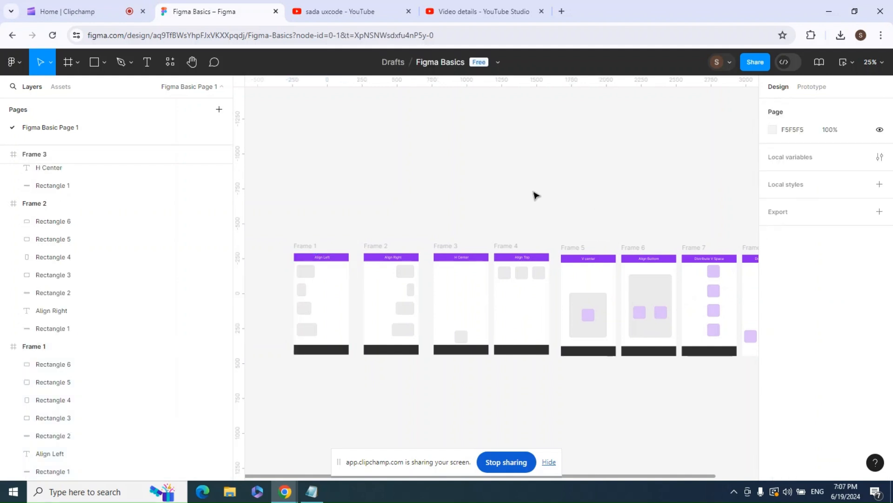